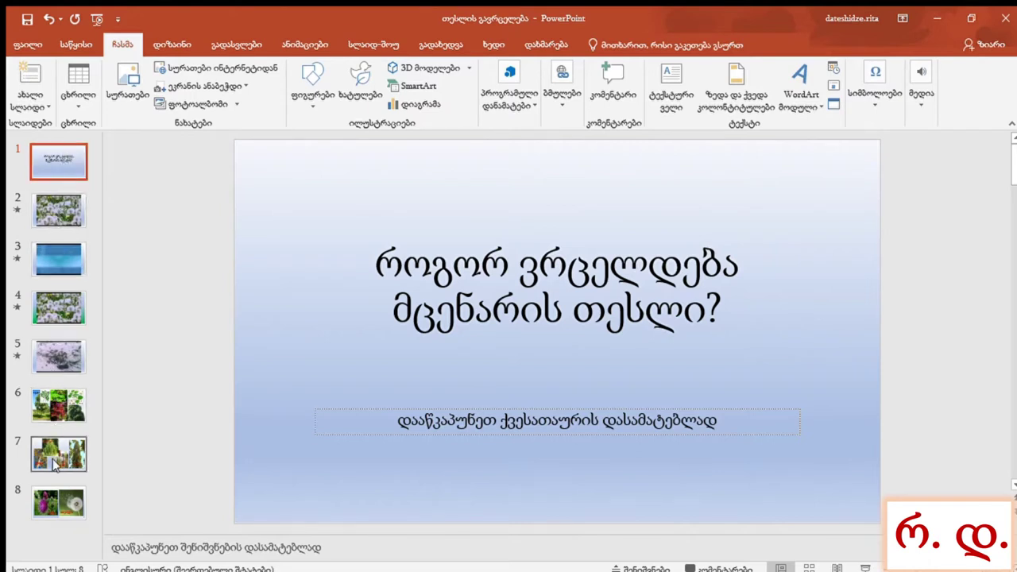
Step: Turn off On Mouse Click for slide 2 so it advances automatically after 00:00.00
click(56, 216)
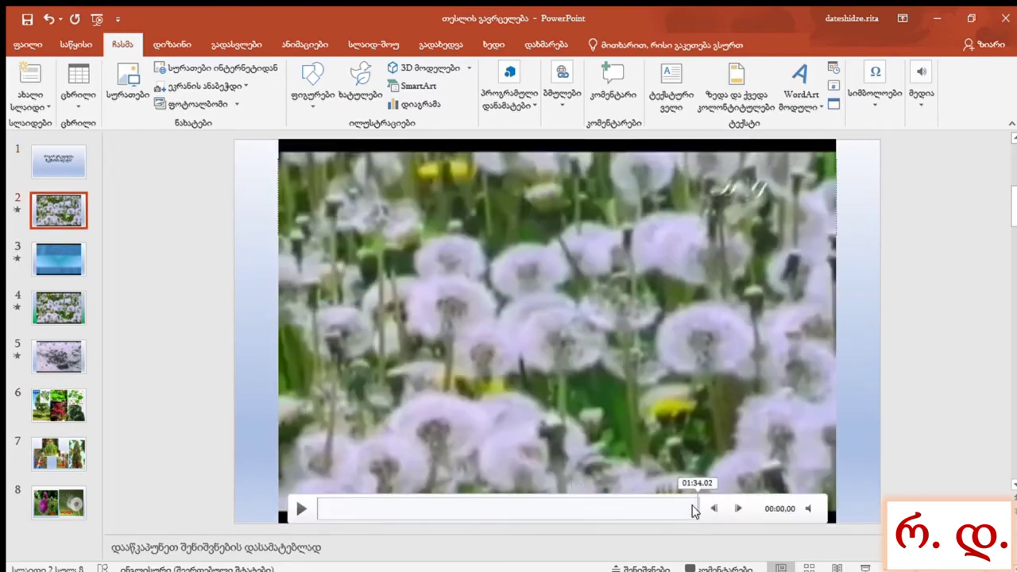
click(237, 46)
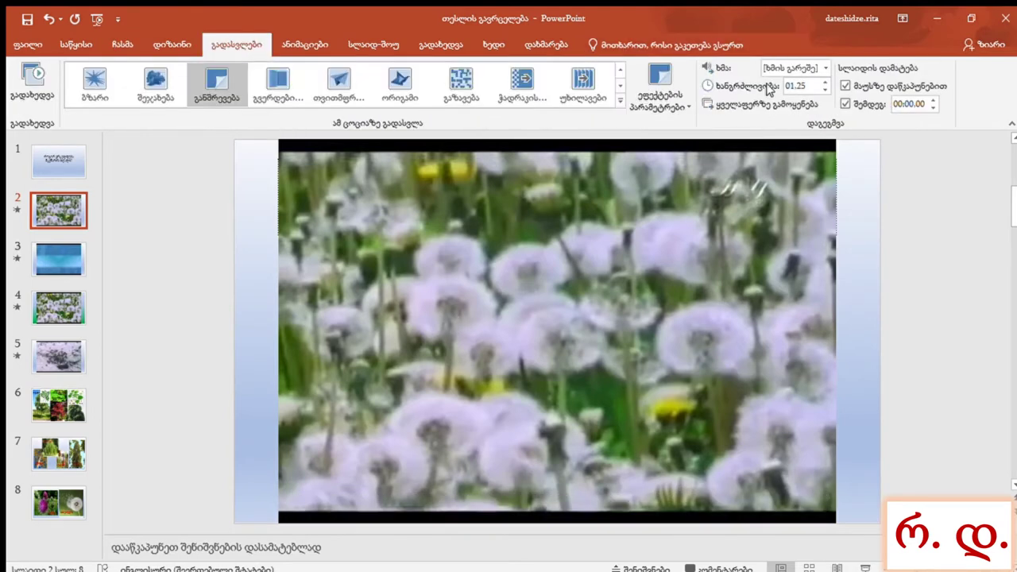
click(843, 84)
mouse_move(717, 286)
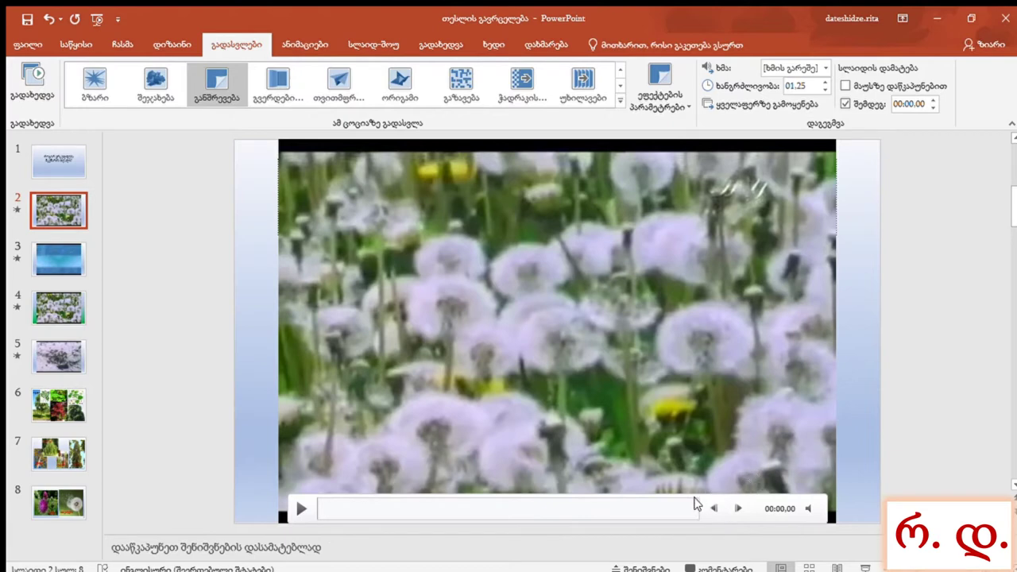
click(807, 508)
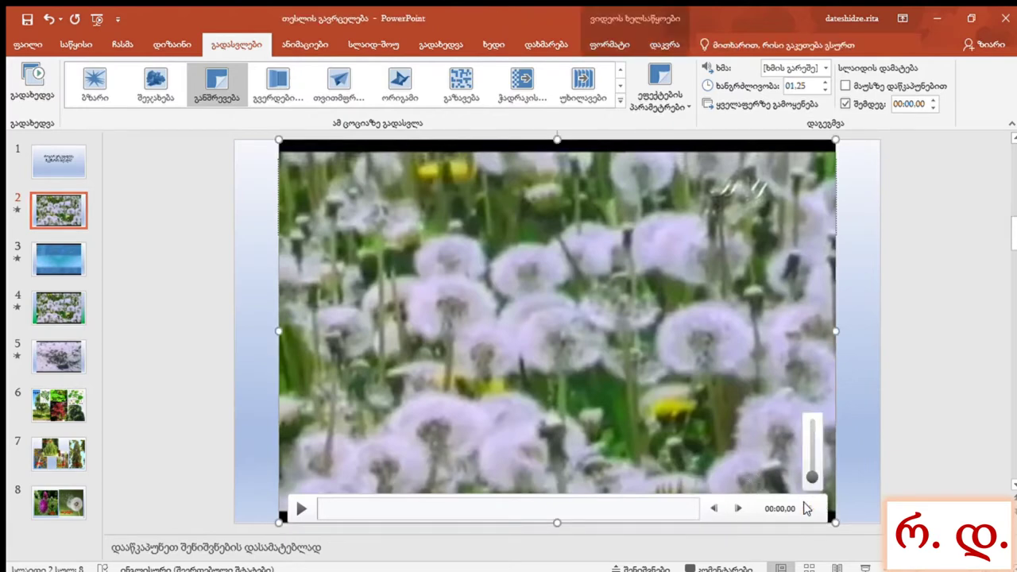
click(58, 250)
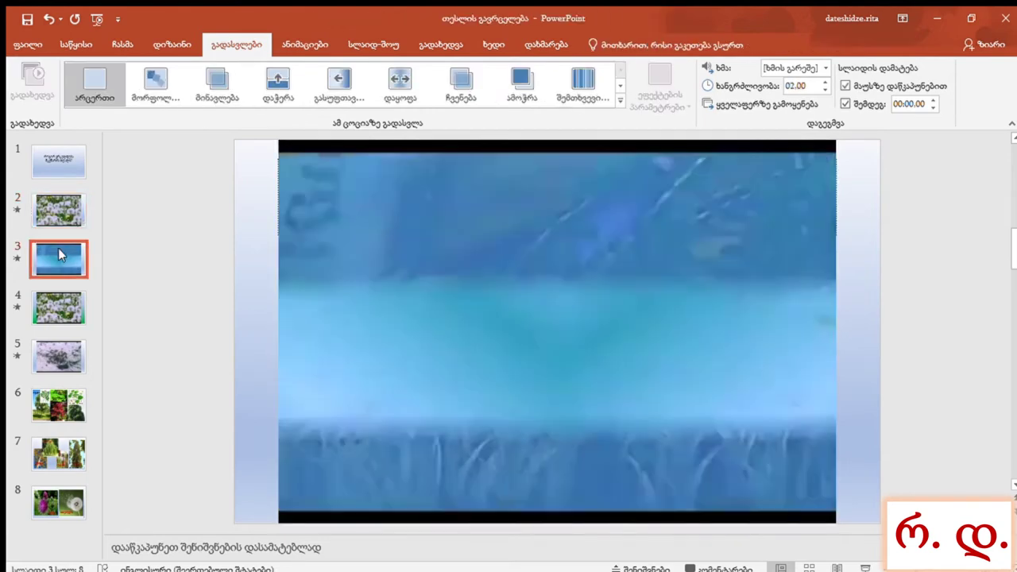
Step: Show the Playback settings for slide 2's dandelion video, with Start set to Automatically
click(62, 294)
click(62, 205)
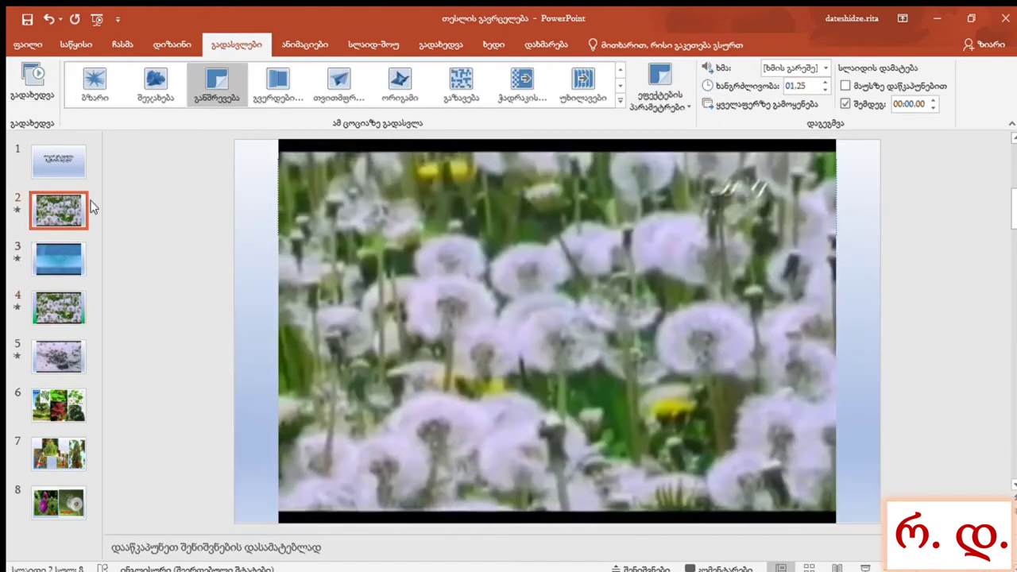
click(434, 329)
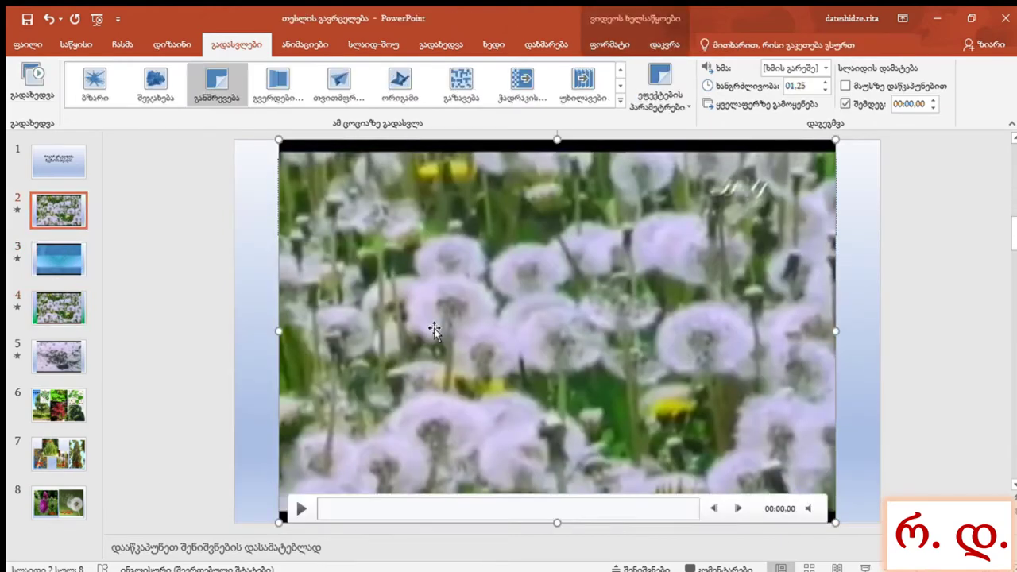
click(660, 44)
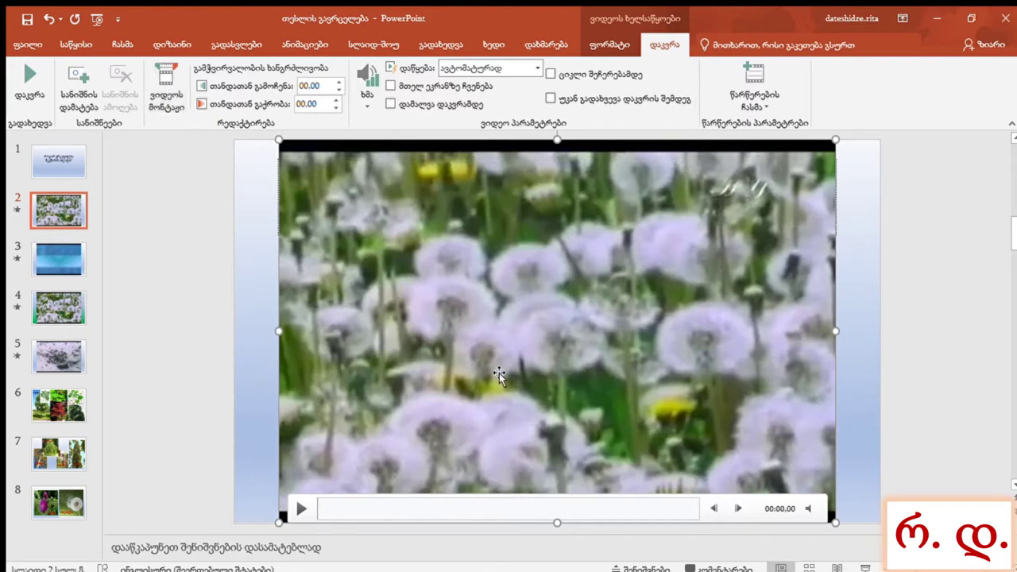
Step: Insert an audio file onto slide 2 from the Insert tab's Audio option
click(122, 44)
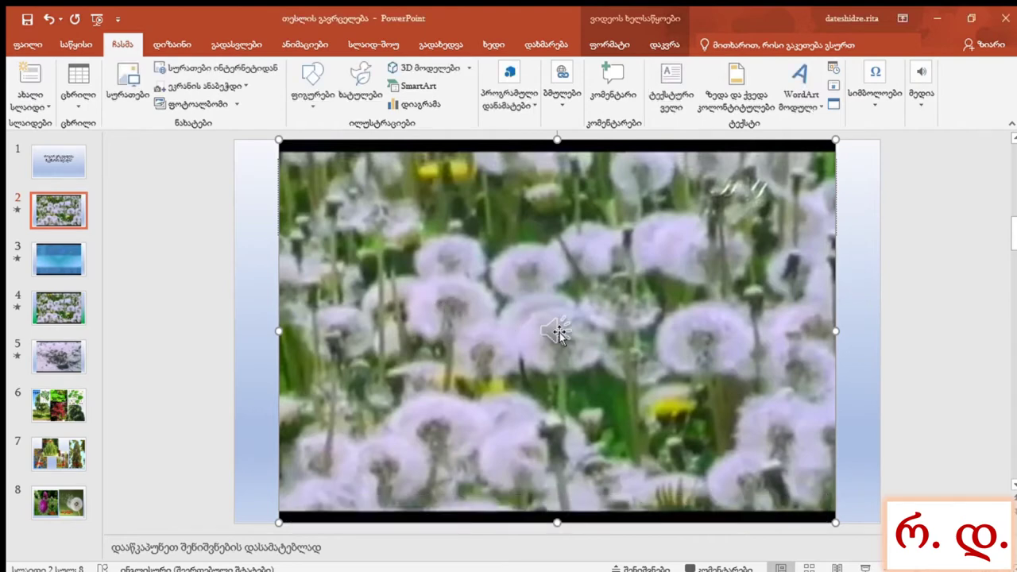
Step: Set slide 2's audio to start Automatically and to Hide During Show
click(664, 41)
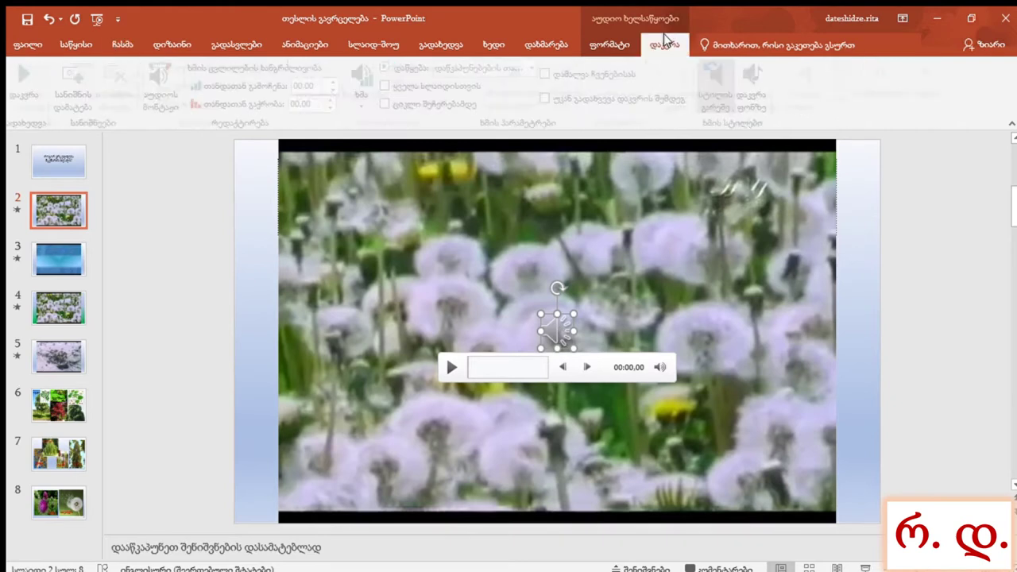
click(550, 73)
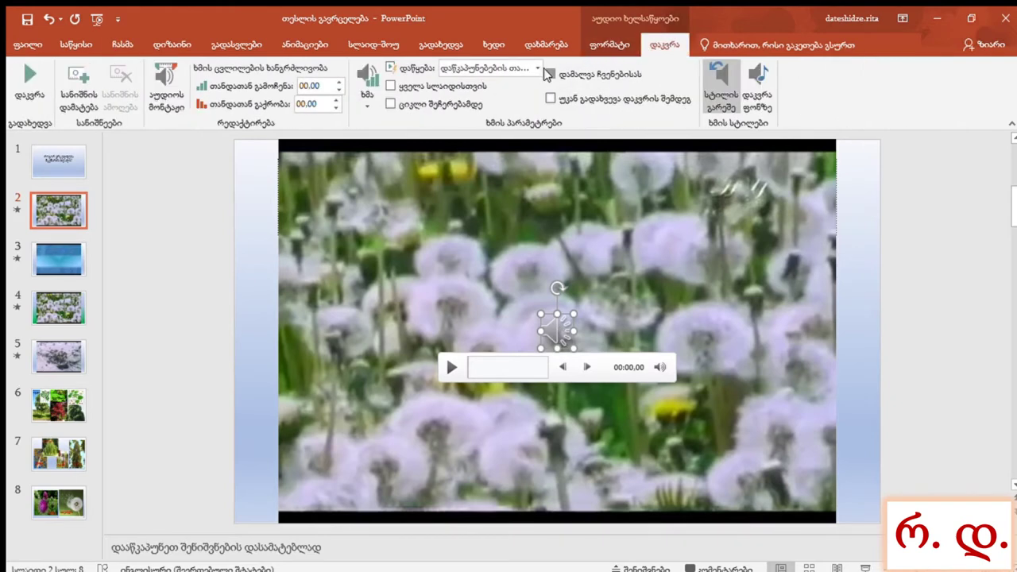
click(537, 69)
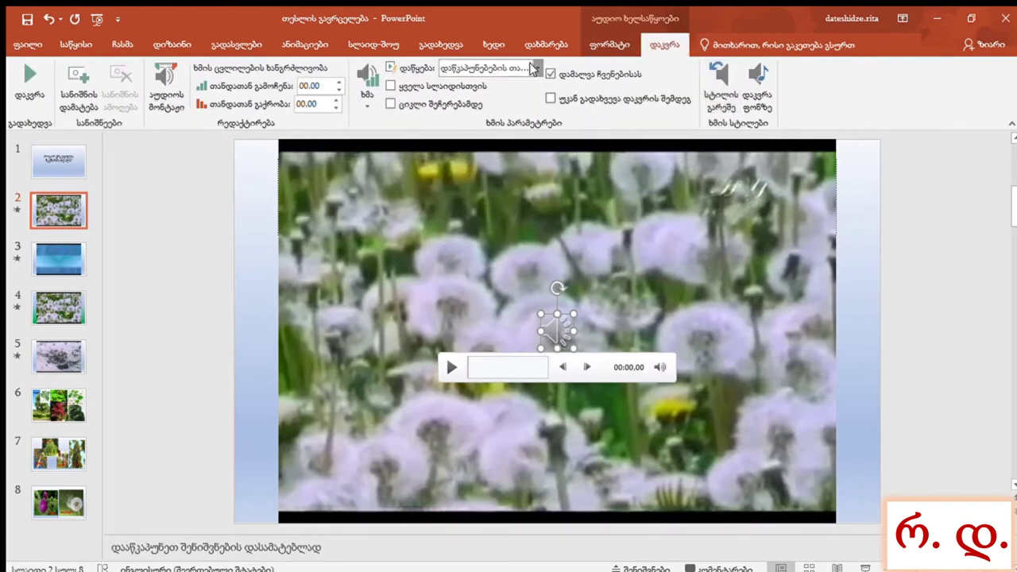
click(482, 97)
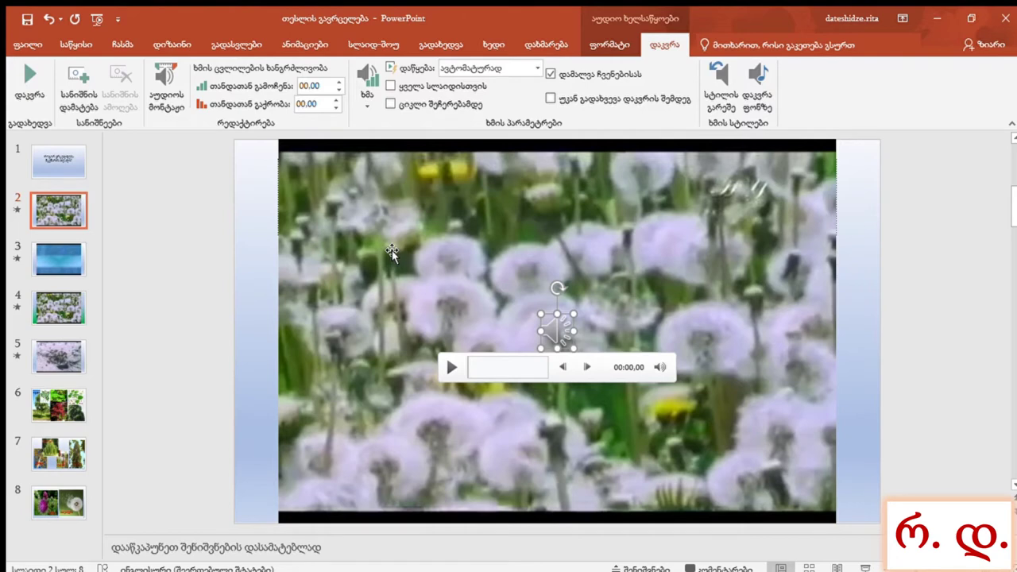
click(394, 248)
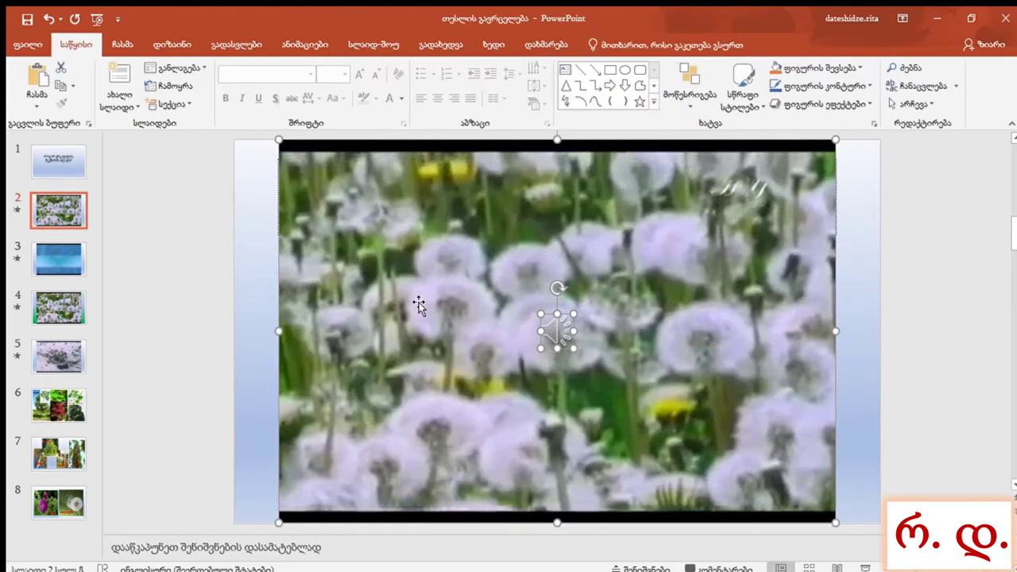
Step: Set slide 2's video animation to start With Previous with a 00.00 delay
click(305, 44)
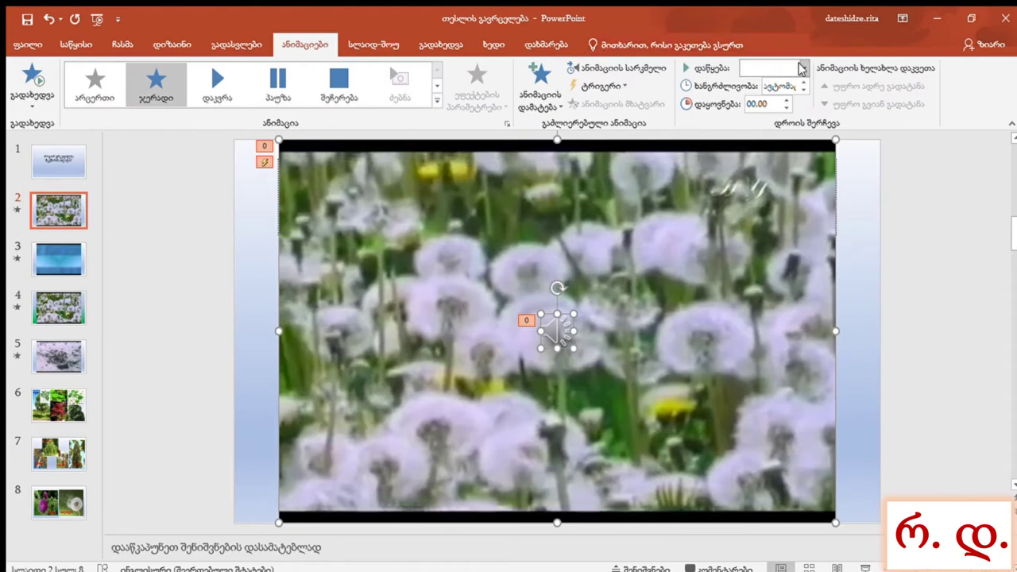
click(783, 102)
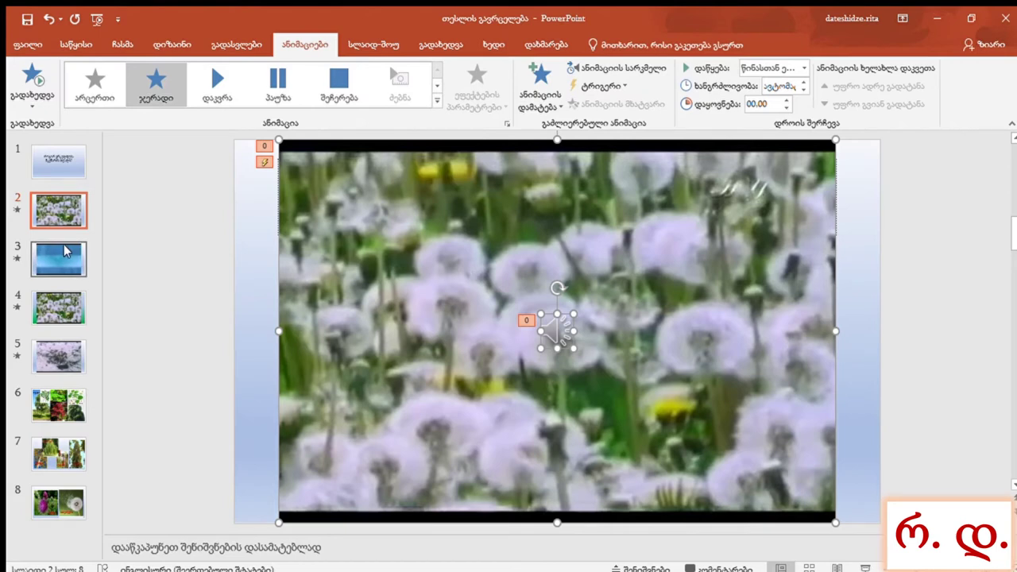
click(50, 161)
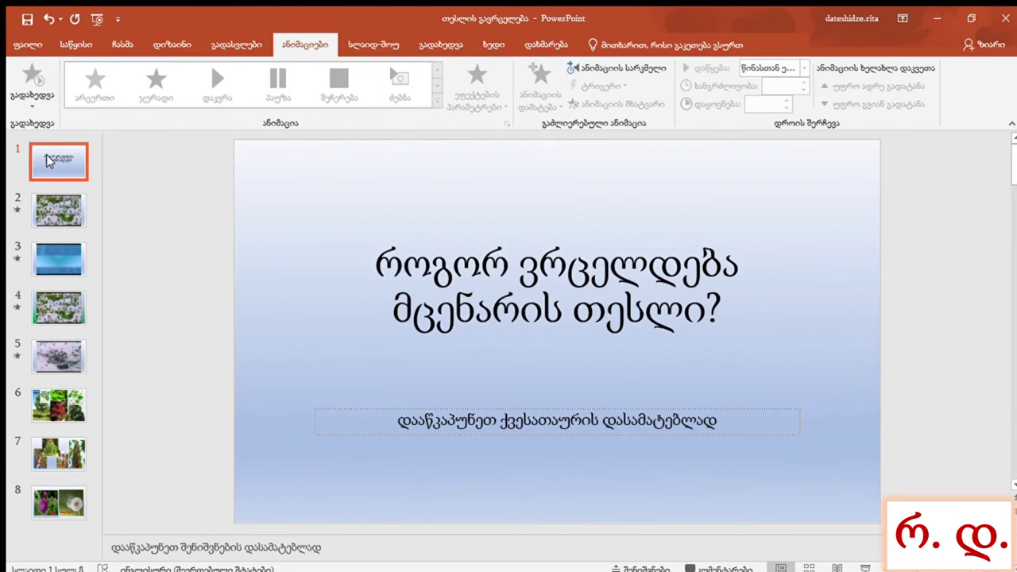
Step: Insert the background music audio file onto the title slide
click(112, 47)
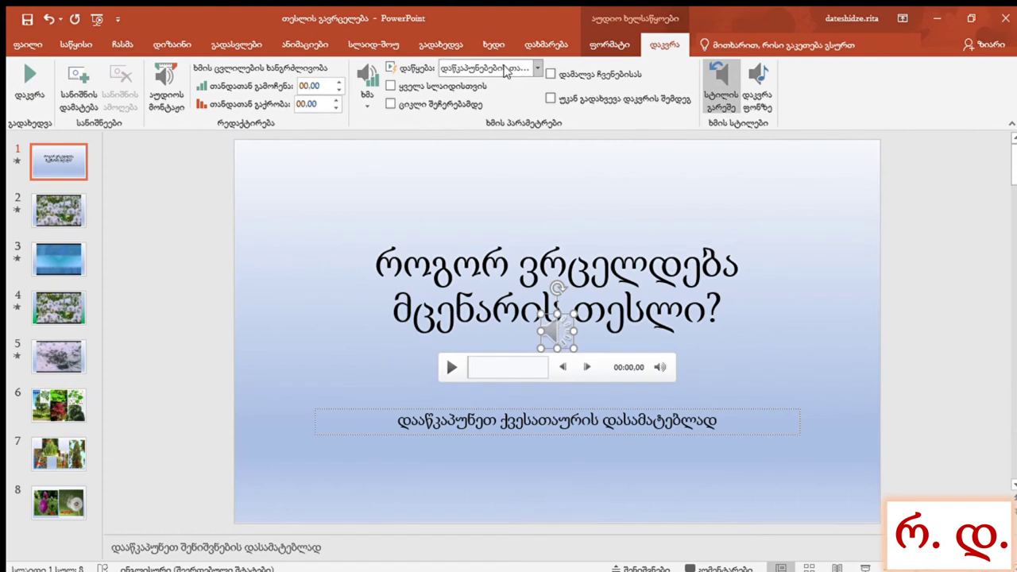
Step: Set the title-slide audio to Play in Background so it loops hidden across slides
click(761, 95)
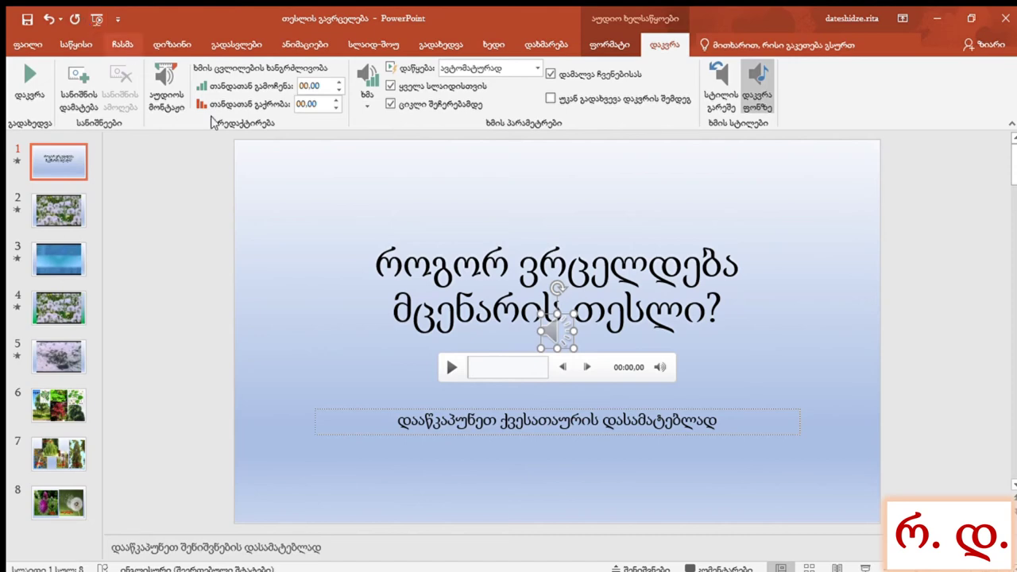
click(38, 205)
click(45, 248)
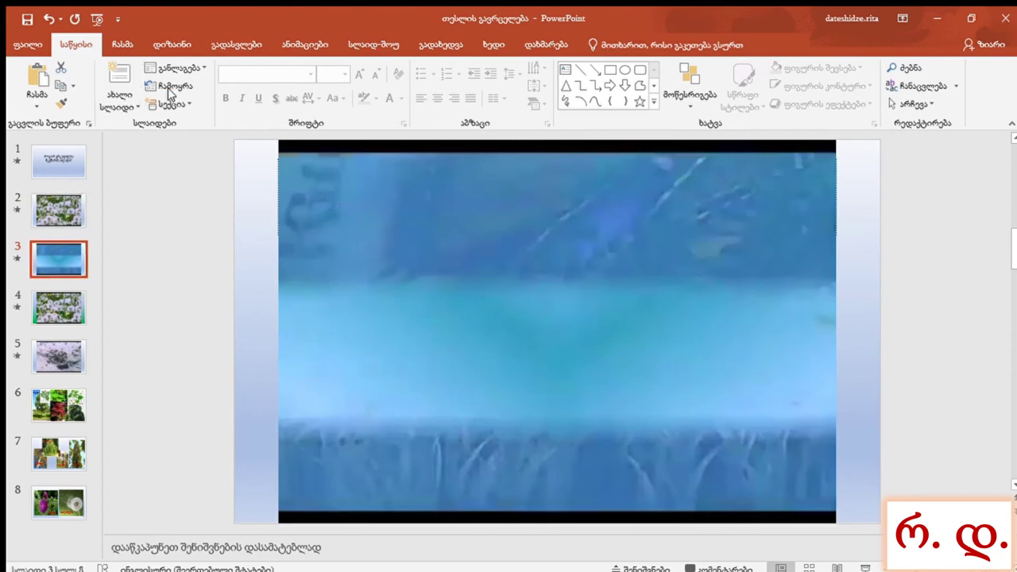
Step: Preview the Wind transition on slide 3
click(253, 36)
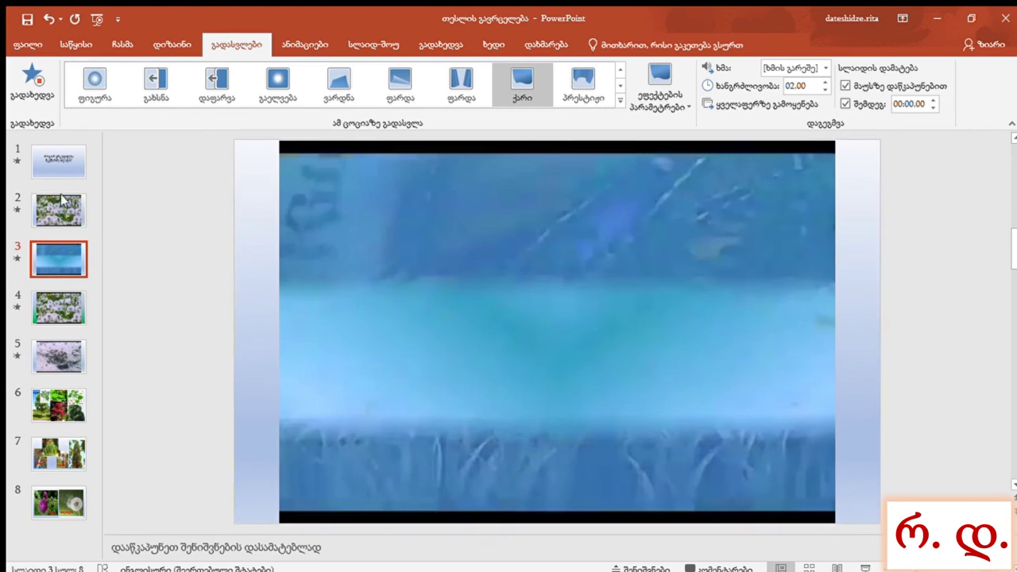
click(36, 92)
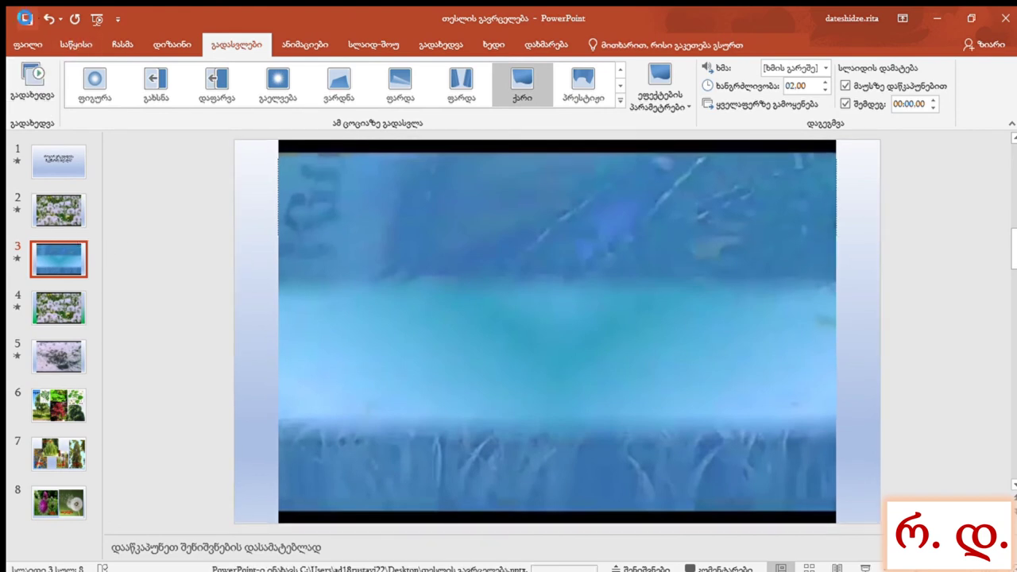
Step: Save the presentation with Save As to the Desktop folder on This PC
click(27, 45)
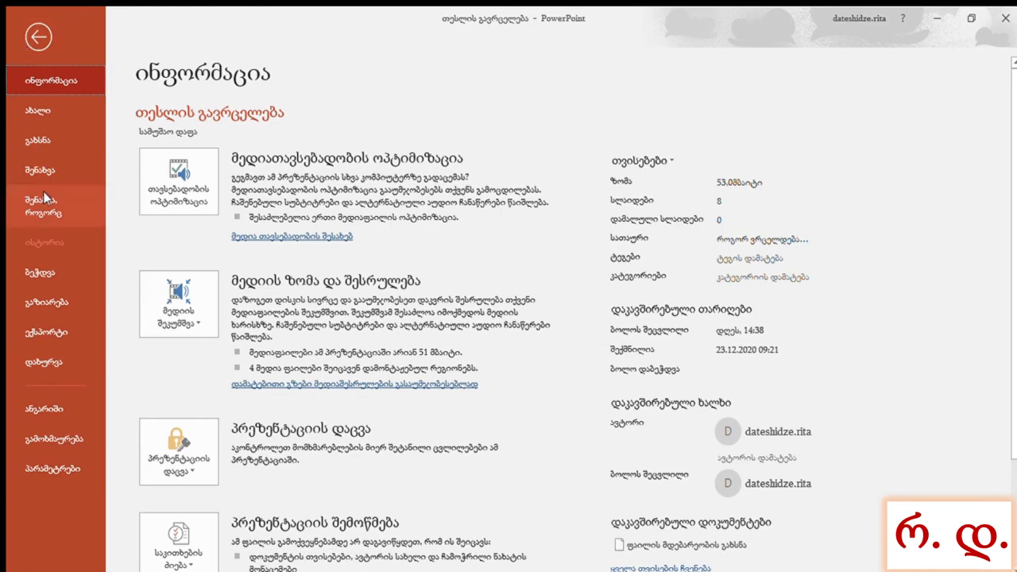
click(44, 193)
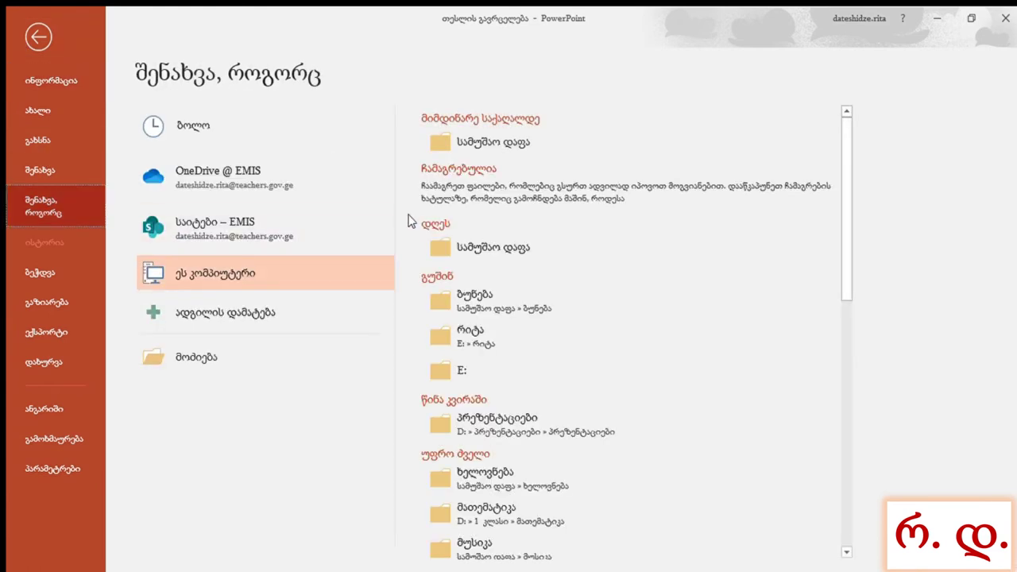
click(449, 250)
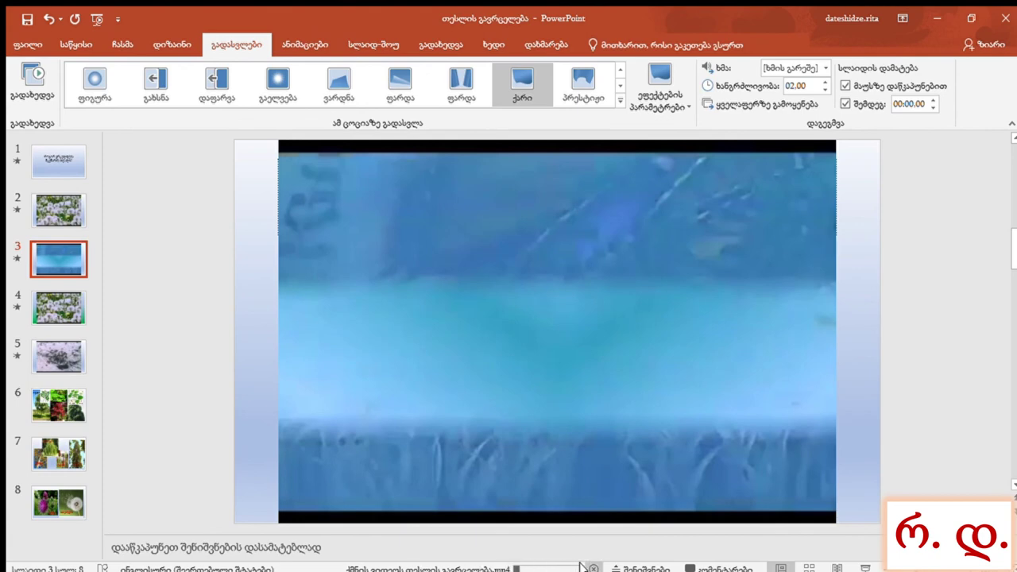
mouse_move(549, 509)
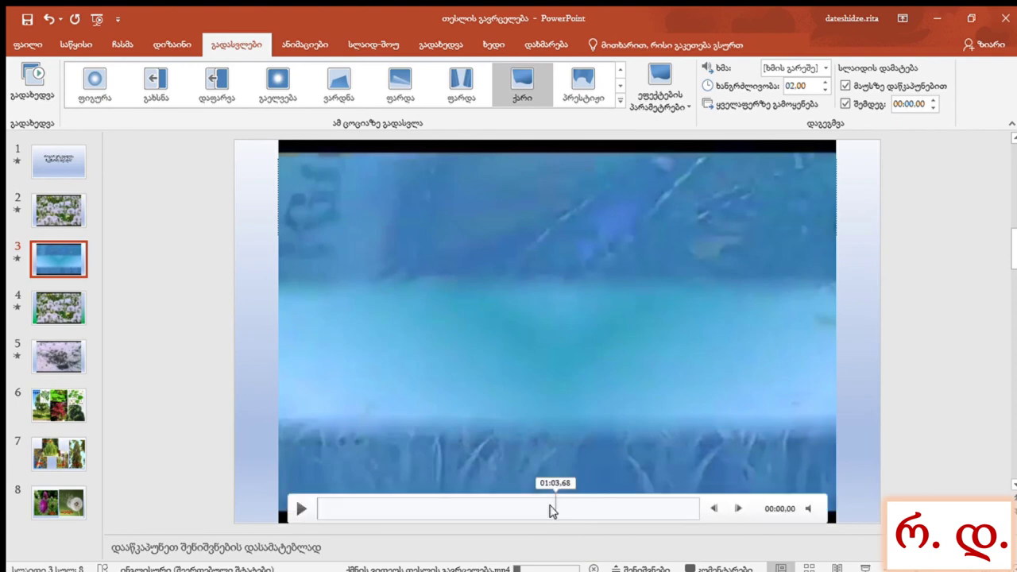